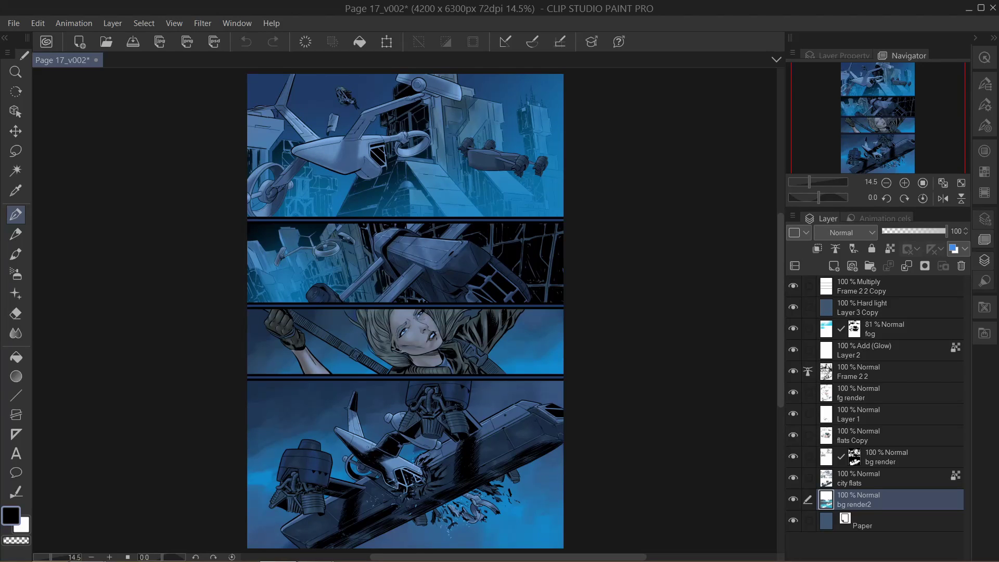
Step: Toggle the blue hard-light grading layer off and on, previewing it at lower strength before restoring it
left_click(796, 308)
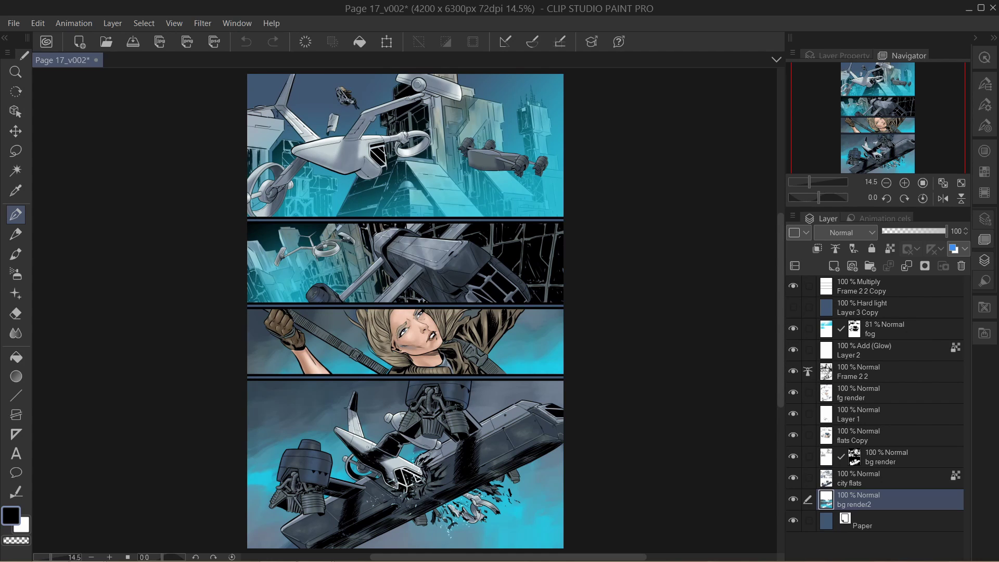
left_click(884, 311)
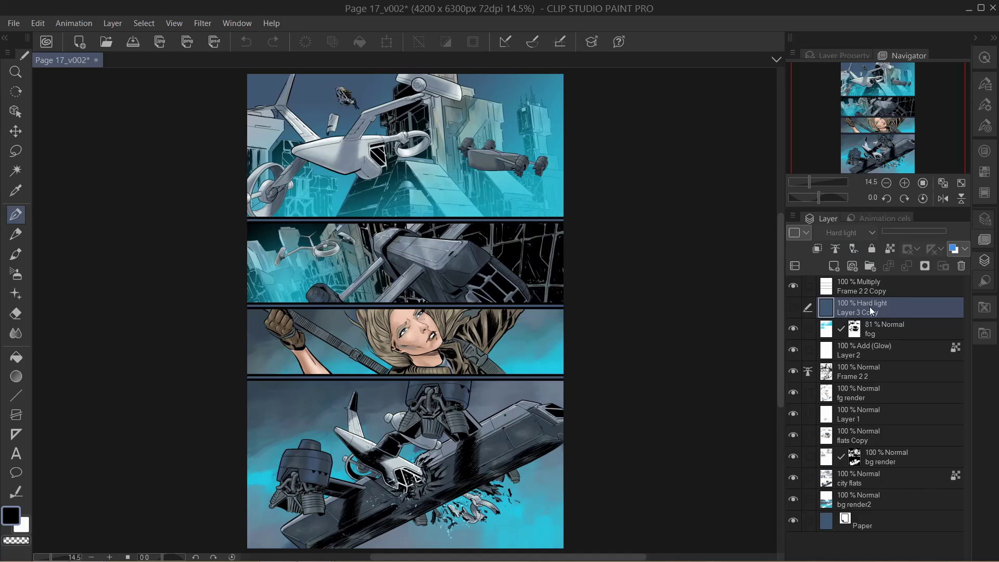
left_click(792, 309)
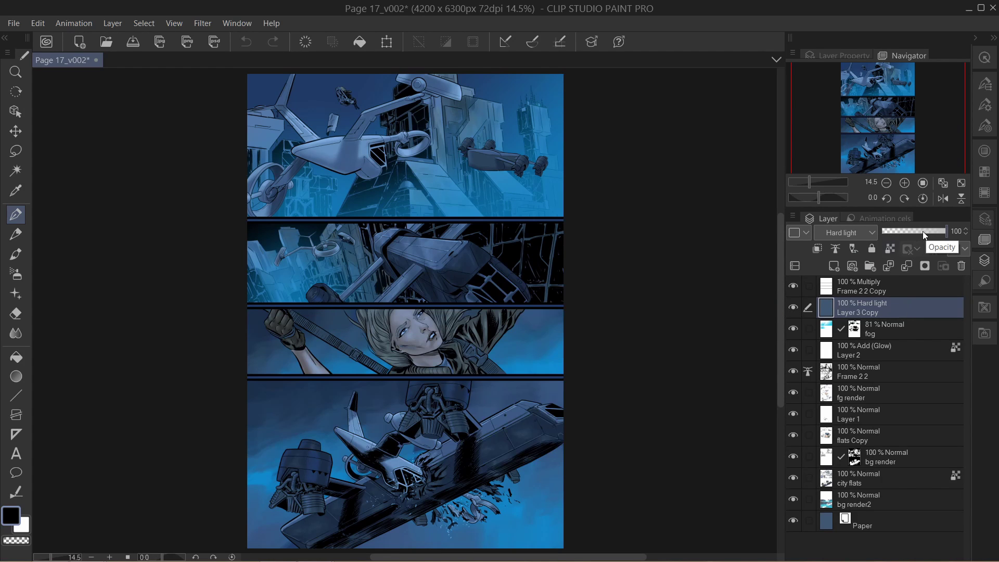
left_click_drag(914, 232, 938, 232)
left_click_drag(911, 234, 957, 232)
Step: Inspect the lower panels, then page forward through the comic to Page 17_v001.jpg
scroll(452, 294, "up", 3)
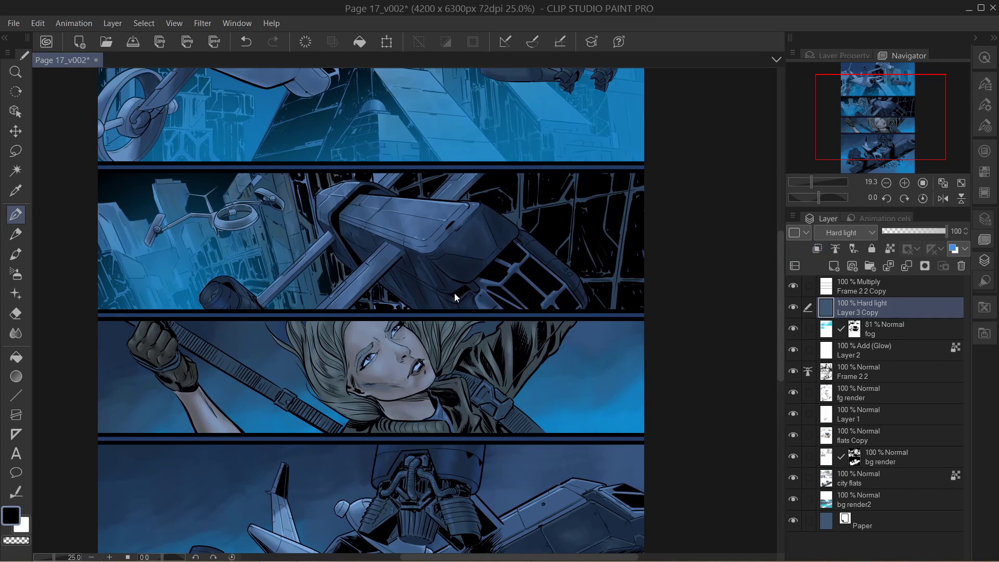
left_click_drag(429, 529, 496, 304)
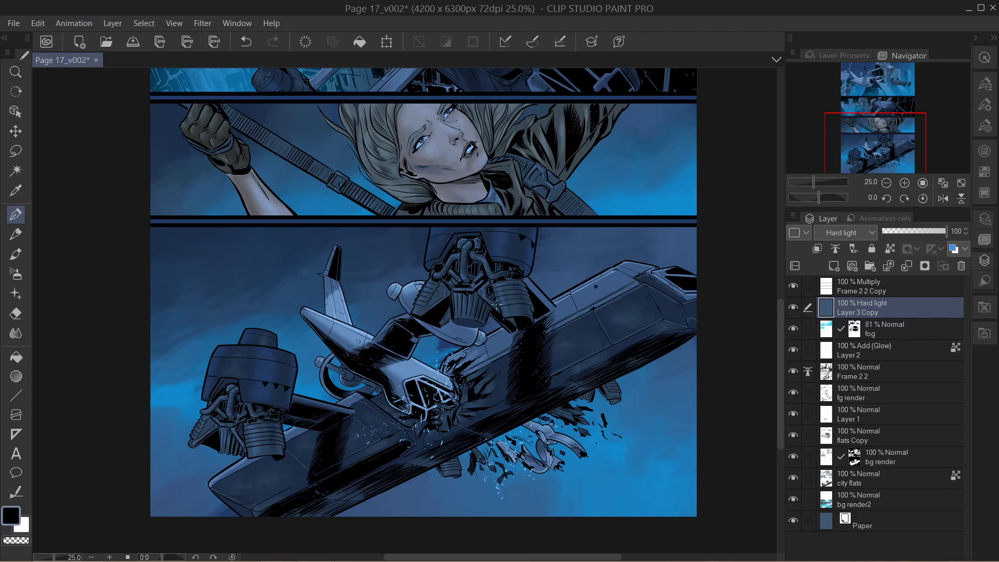
scroll(508, 301, "up", 10)
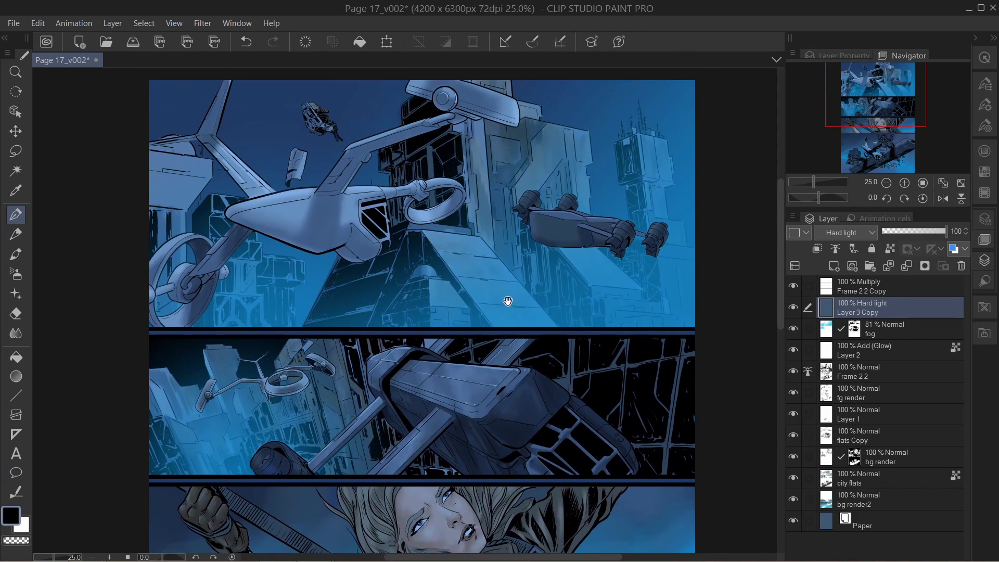
mouse_move(508, 302)
left_mouse_down()
mouse_move(508, 335)
mouse_move(495, 292)
mouse_move(500, 306)
left_mouse_up()
scroll(511, 375, "down", 4)
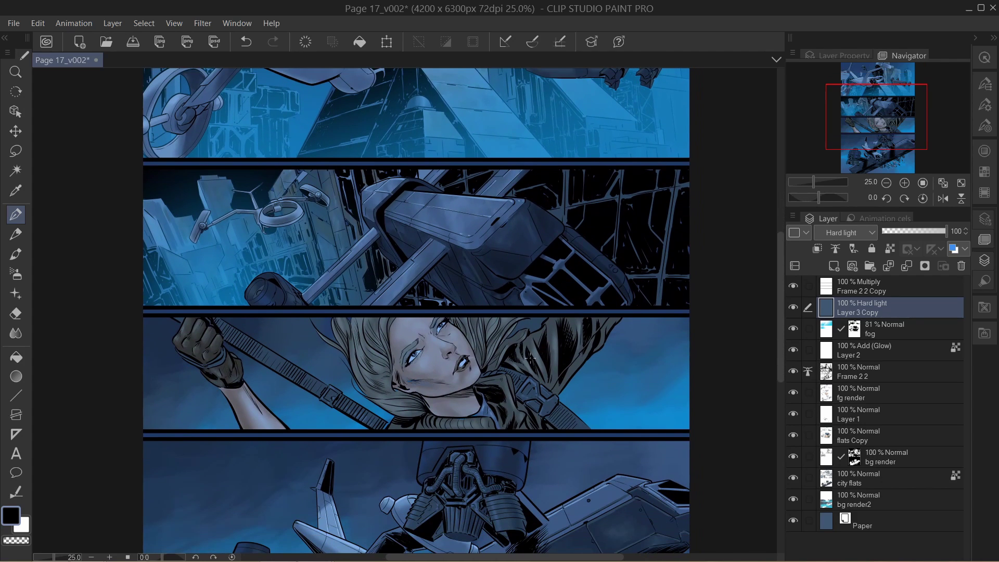
scroll(522, 364, "down", 5)
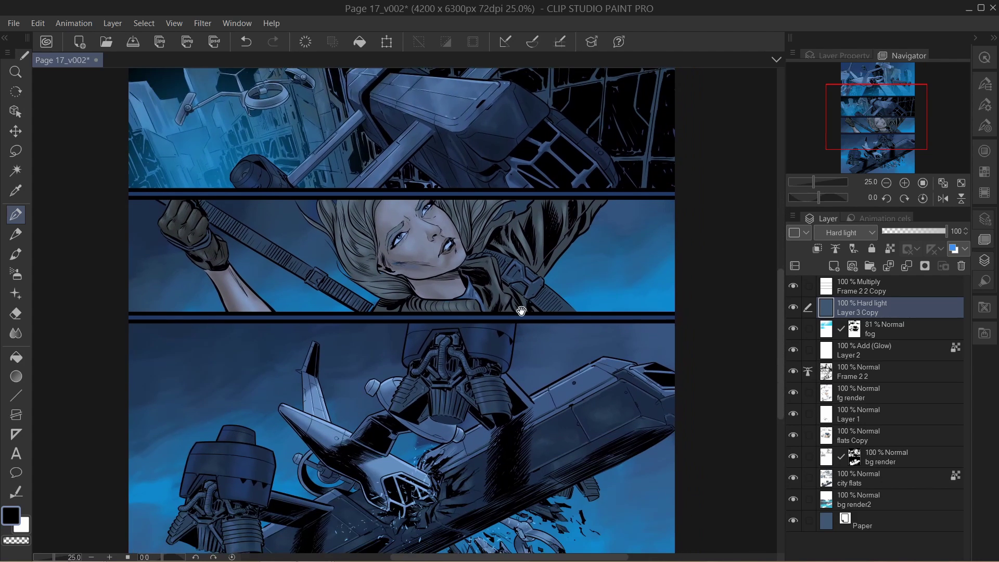
scroll(522, 249, "up", 9)
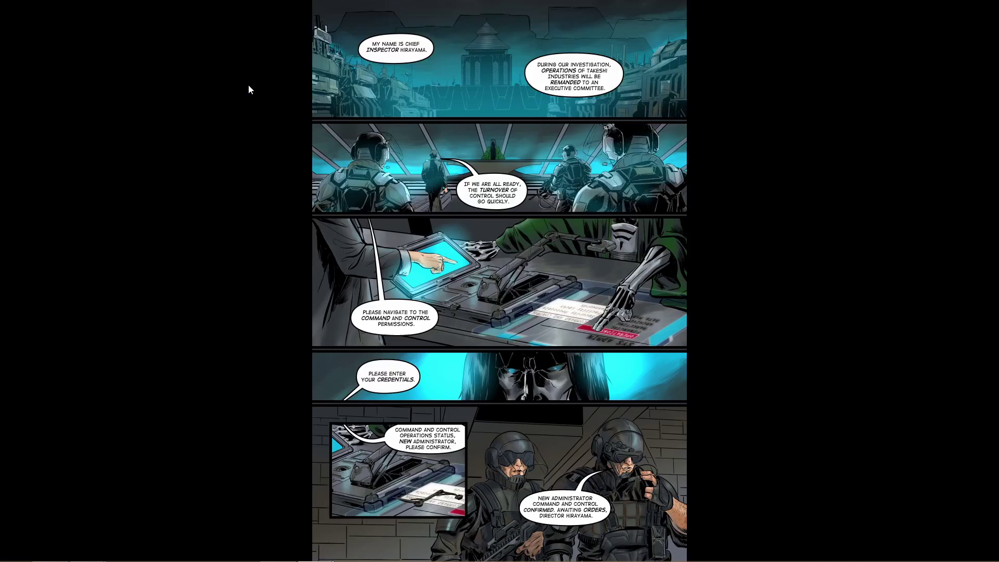
key("space")
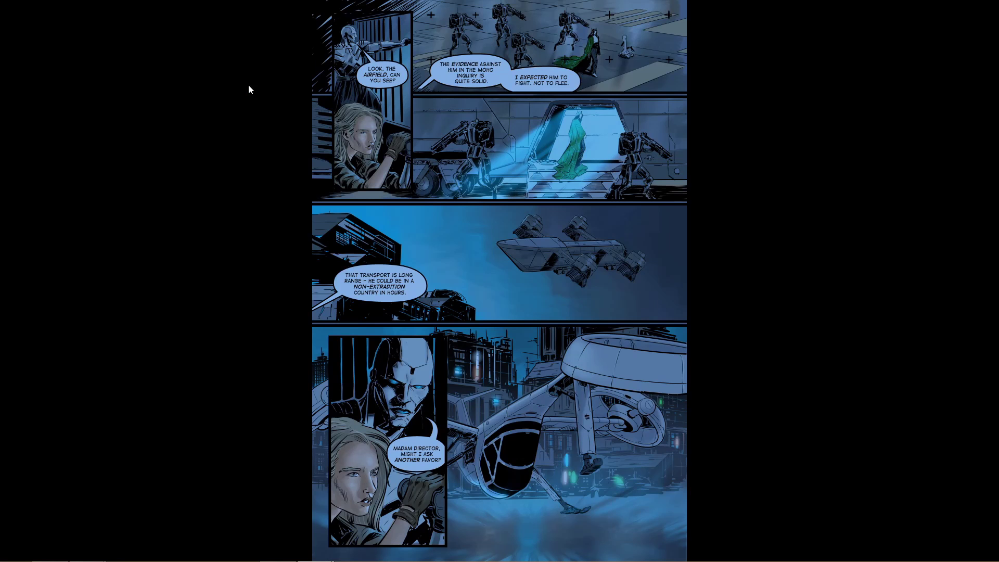
key("space")
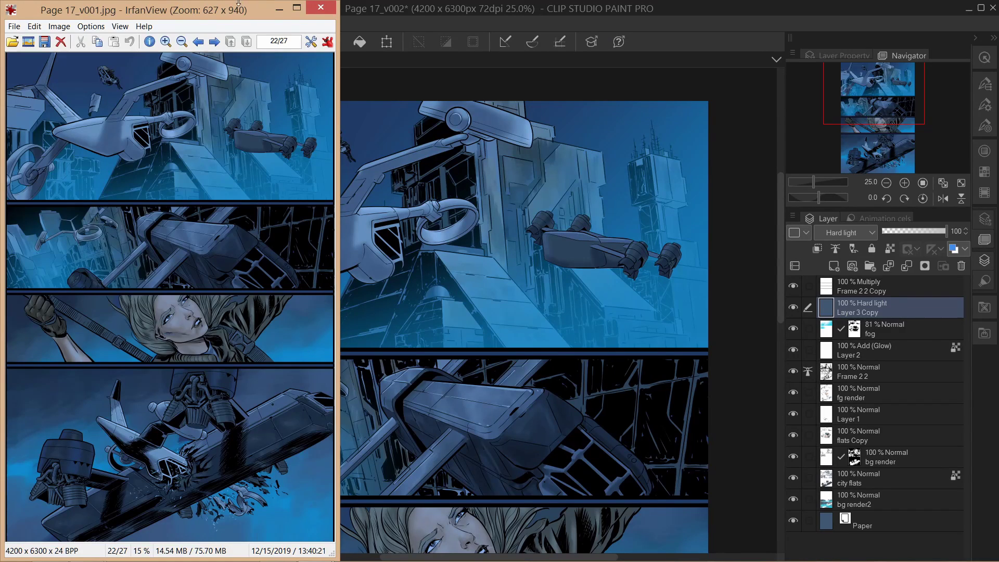
Step: Dismiss the IrfanView window, pan to the woman and crash panels, and select Frame 2 2 Copy and Layer 2
left_click_drag(238, 4, 213, 14)
key("alt+Tab")
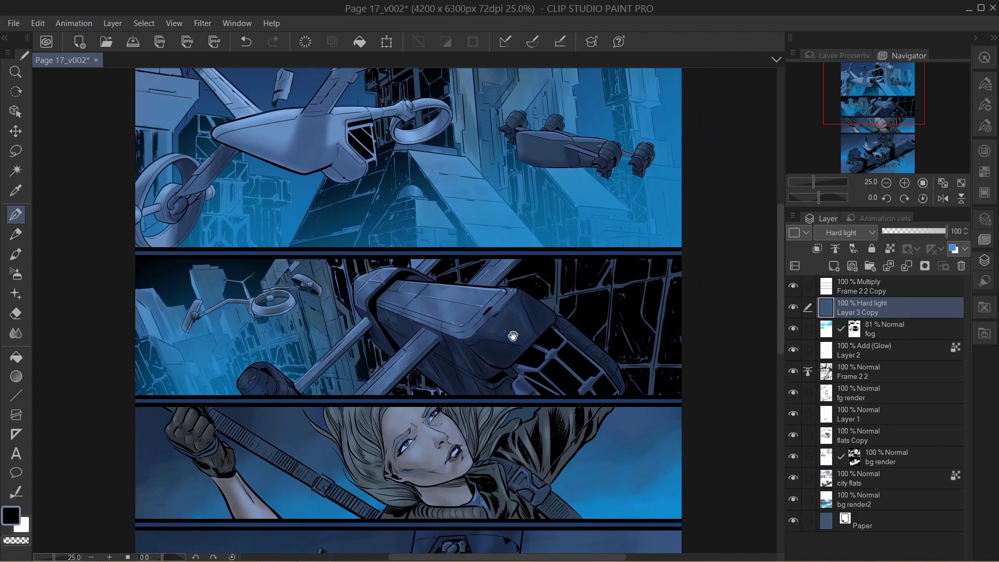
left_click_drag(536, 548, 550, 334)
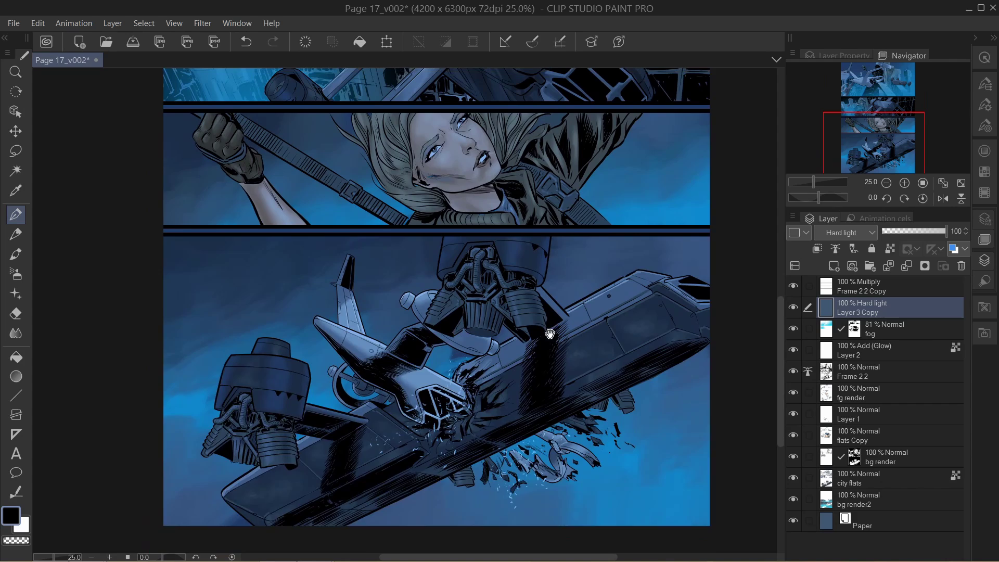
scroll(550, 333, "up", 10)
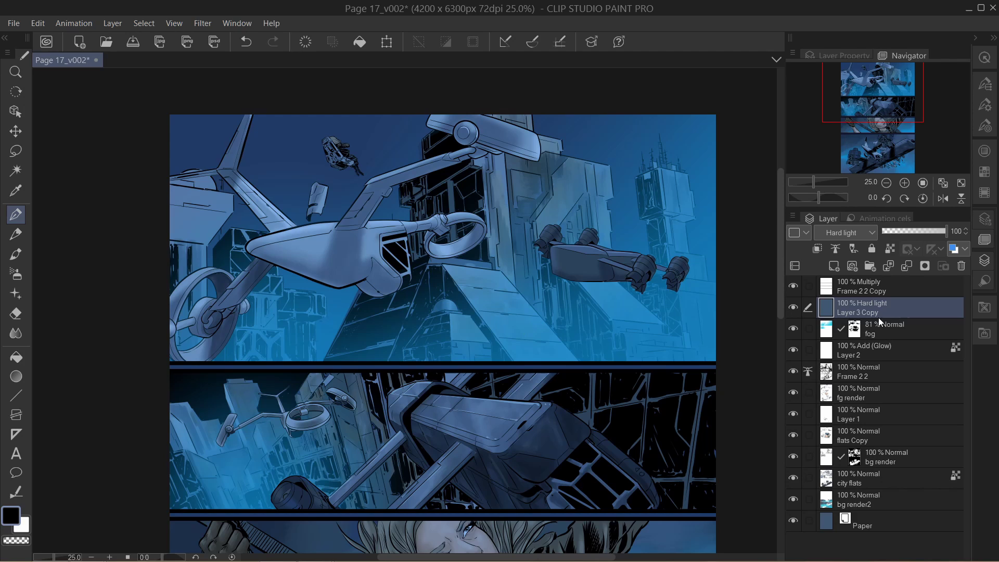
left_click(866, 288)
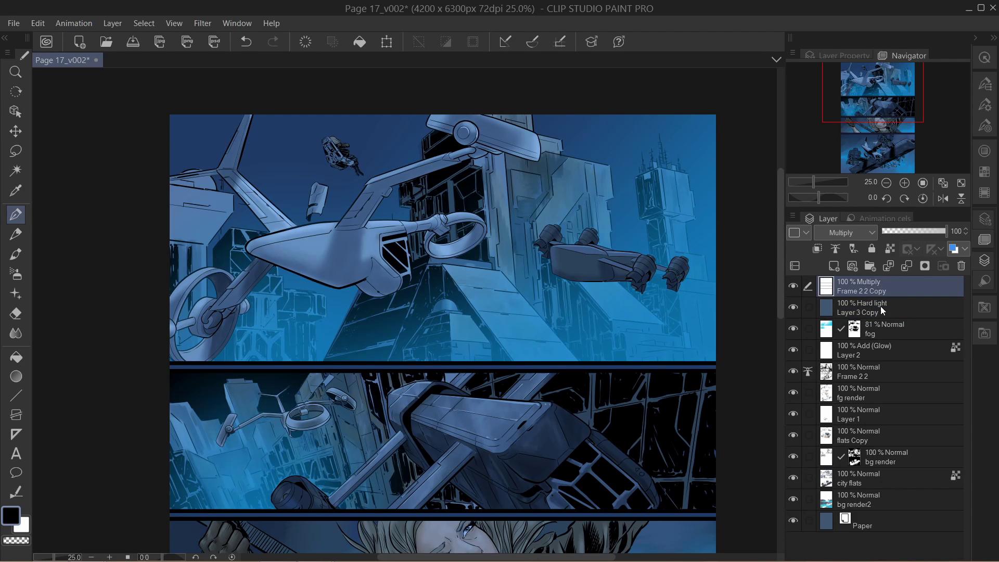
left_click(885, 350)
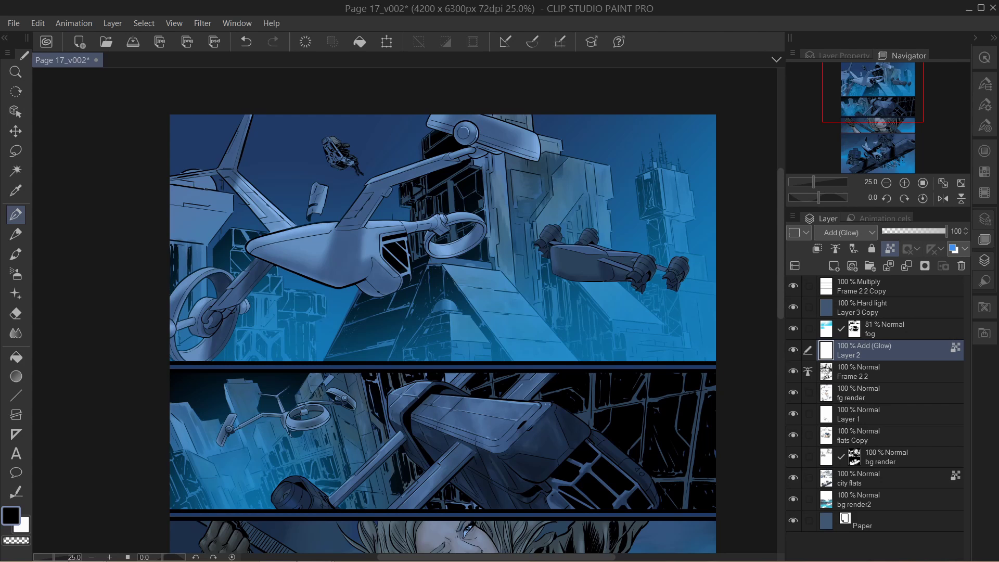
Step: Show Layer 2's Add (Glow) sparkles, briefly comparing them hidden and visible
scroll(551, 470, "down", 8)
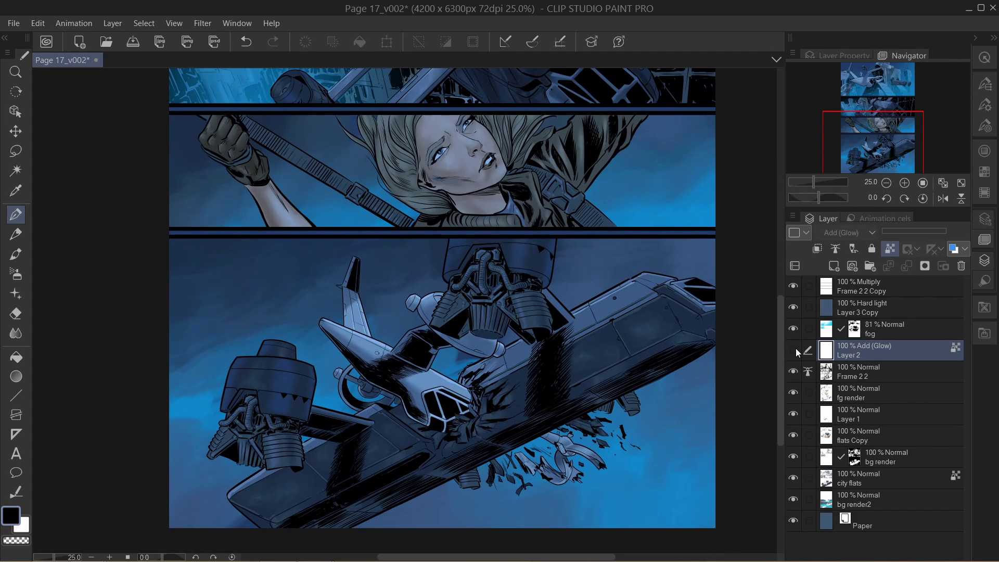
left_click(794, 350)
scroll(466, 458, "down", 5)
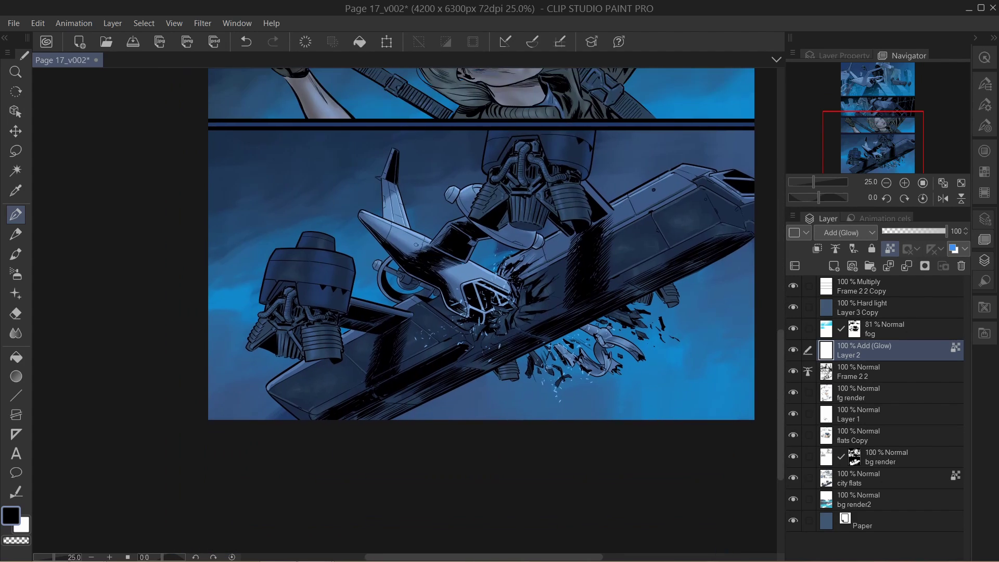
scroll(498, 342, "up", 5)
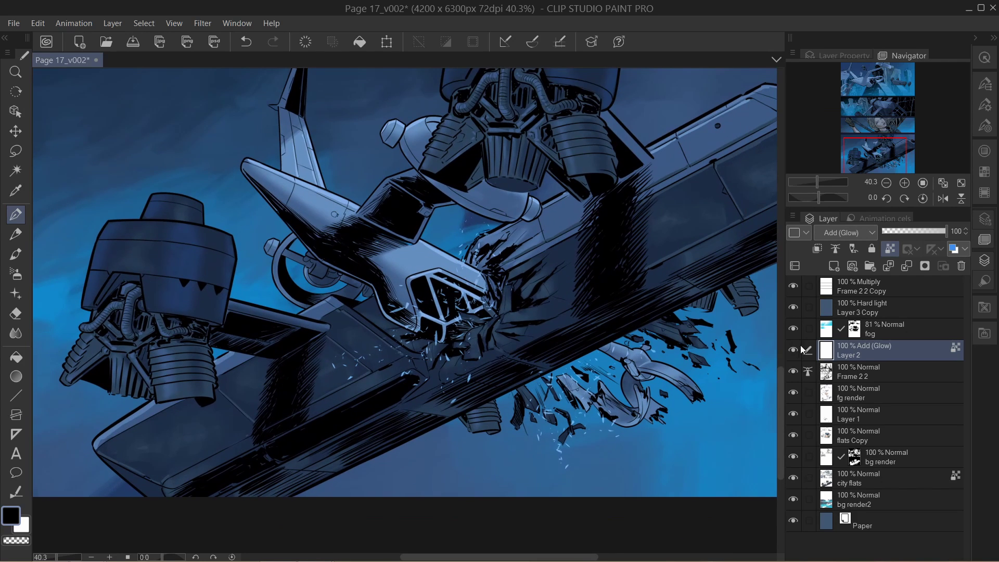
left_click(793, 352)
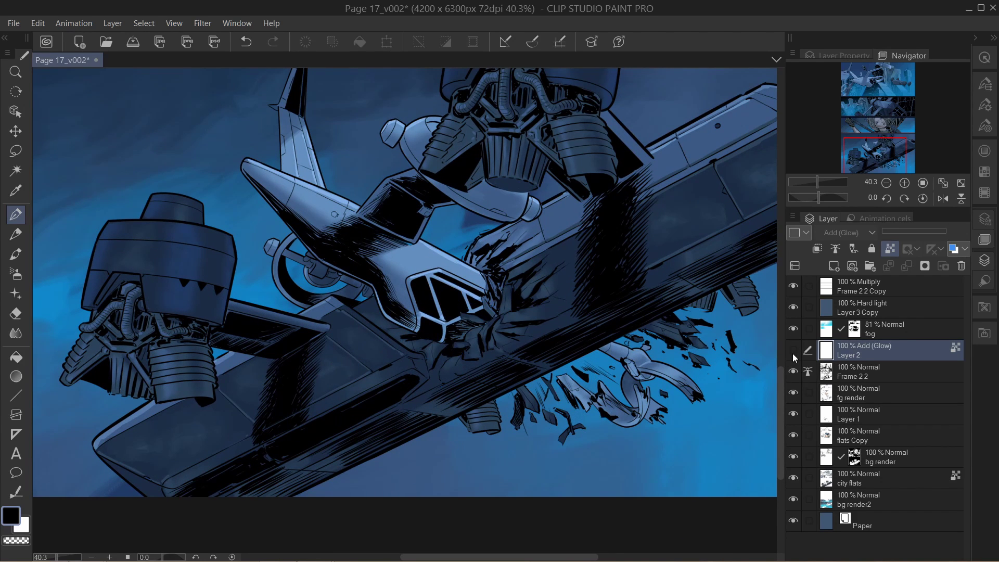
left_click(792, 352)
Step: Zoom out and compare the page with and without the fog layer, leaving fog visible
left_click_drag(494, 331, 429, 385)
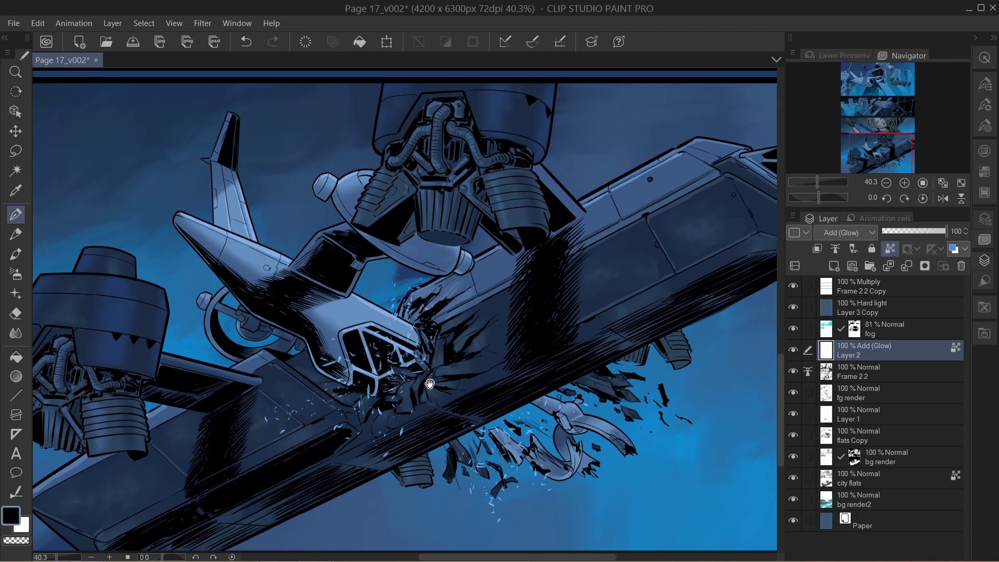
left_click_drag(492, 349, 498, 361)
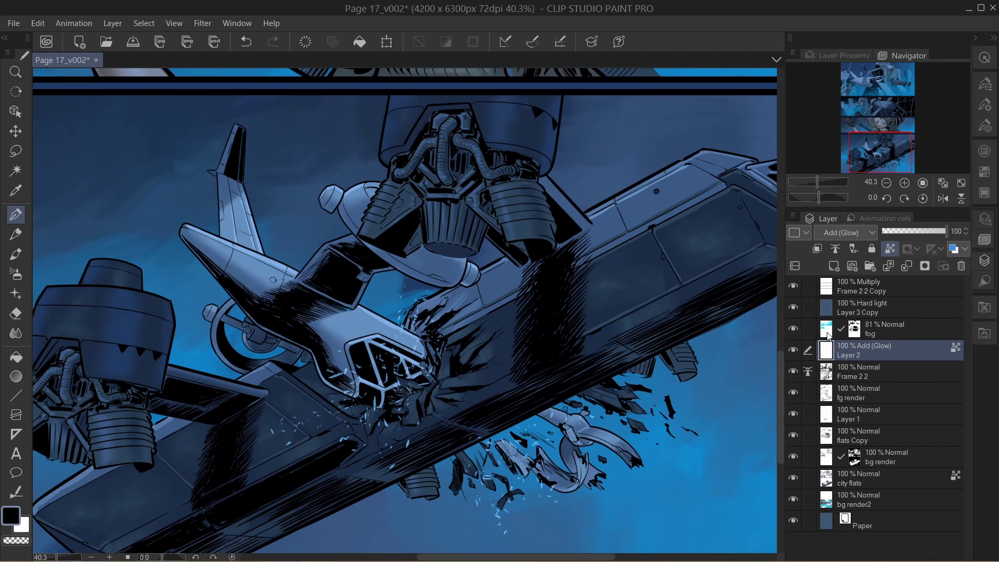
scroll(564, 259, "up", 5)
scroll(564, 260, "up", 3)
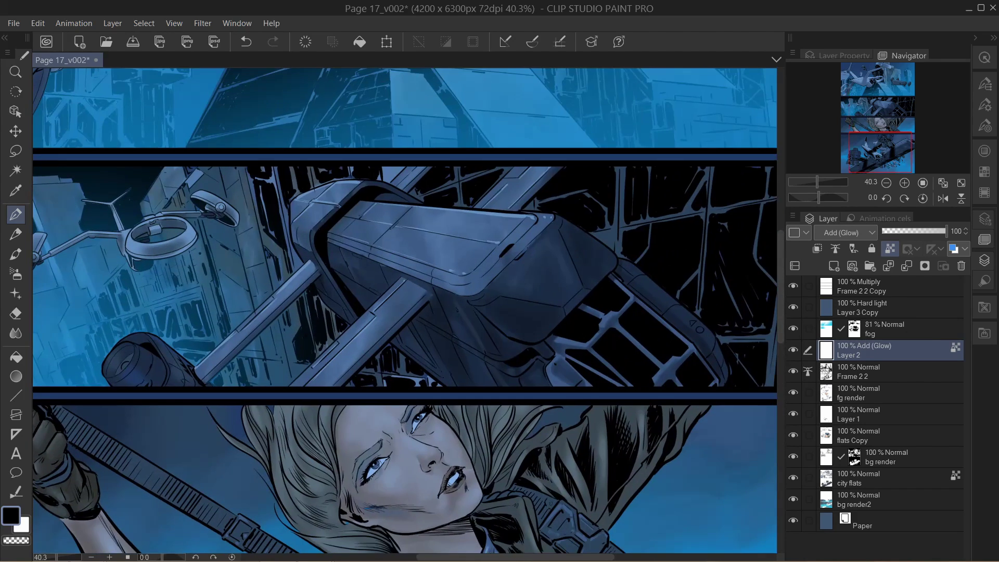
key("ctrl+minus")
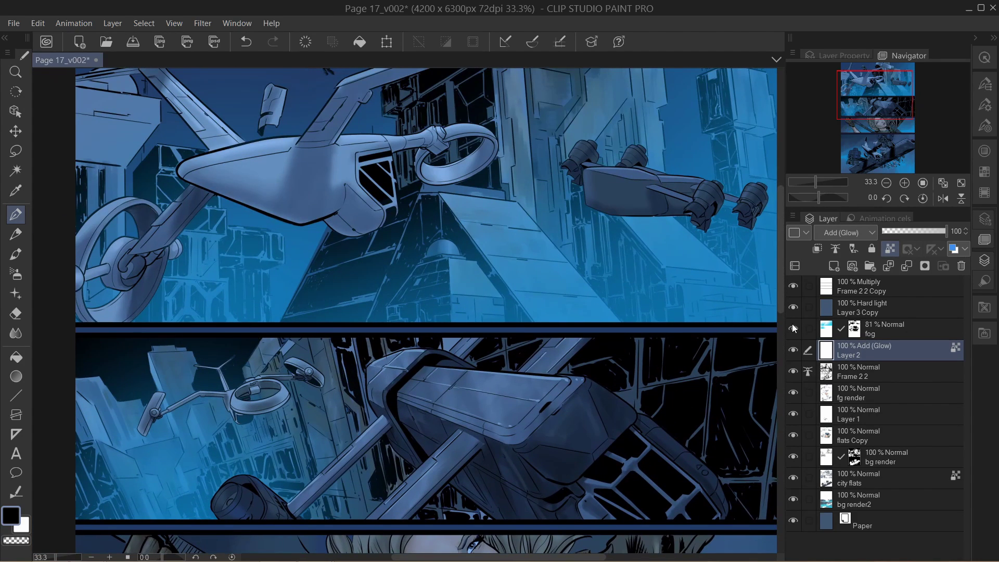
left_click(793, 327)
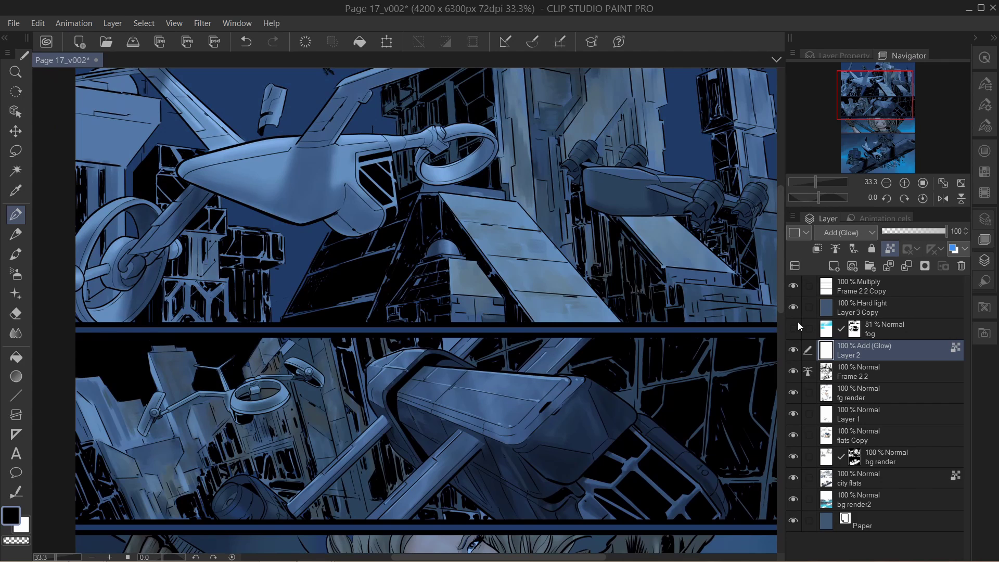
left_click(792, 327)
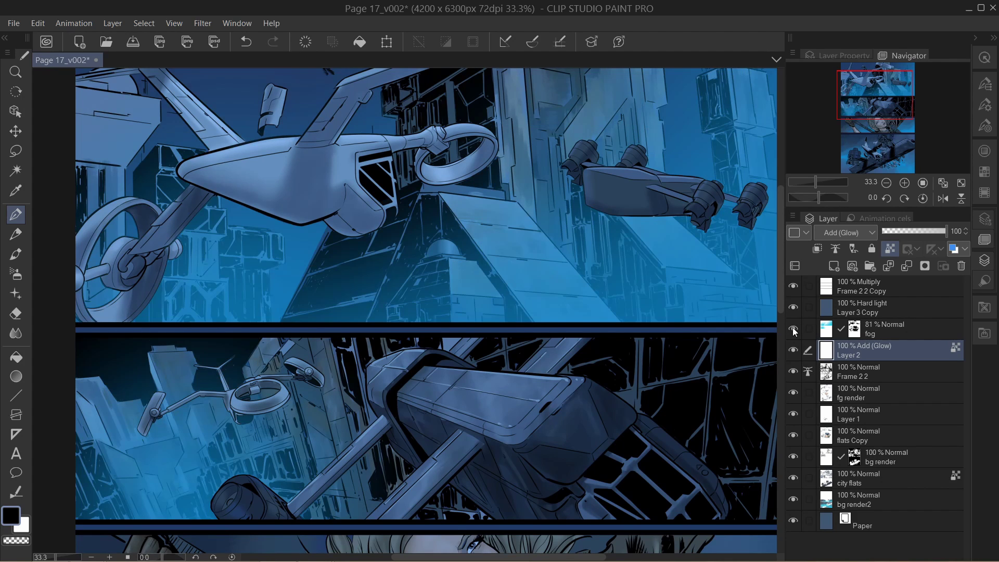
left_click(894, 328)
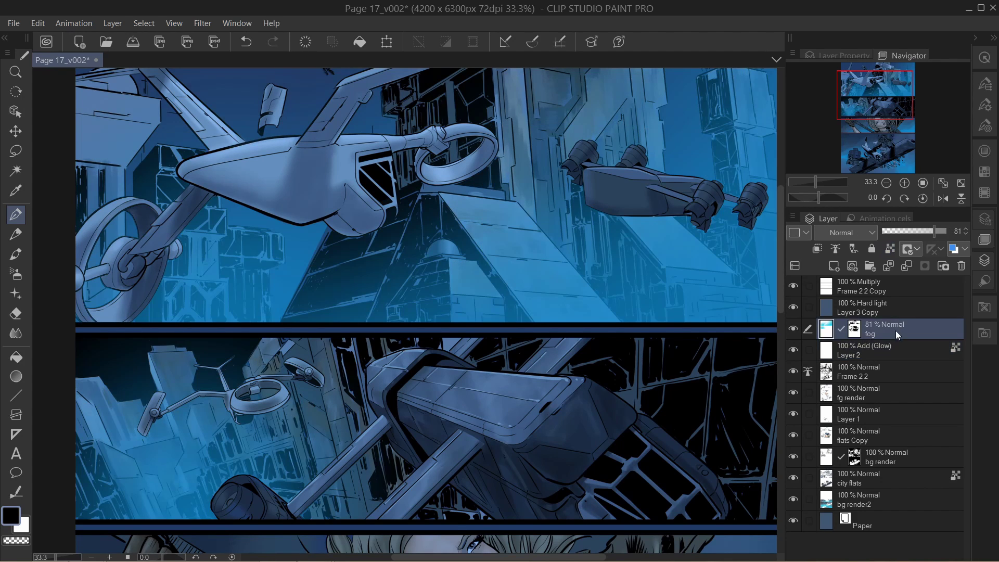
left_click_drag(511, 328, 536, 373)
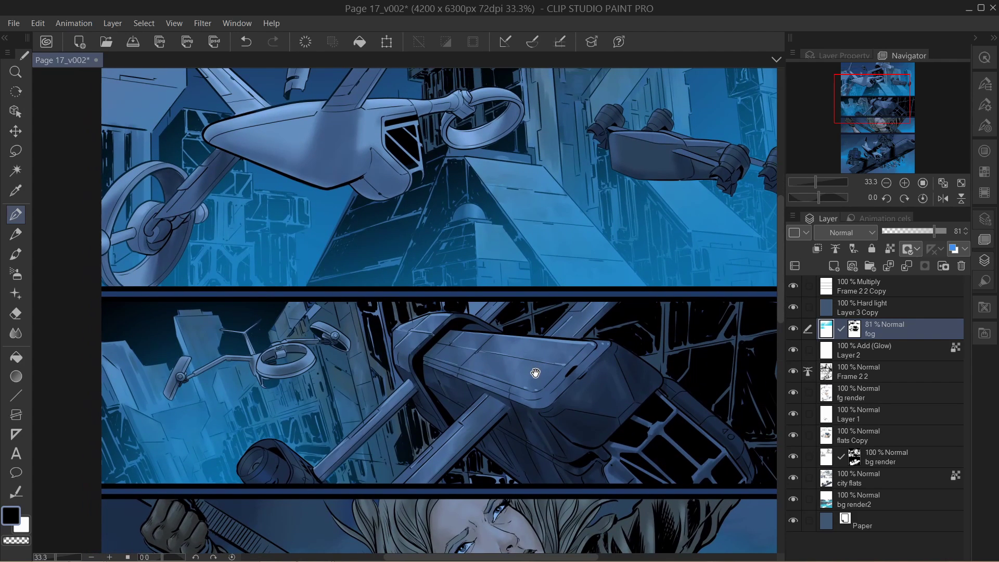
left_click(793, 330)
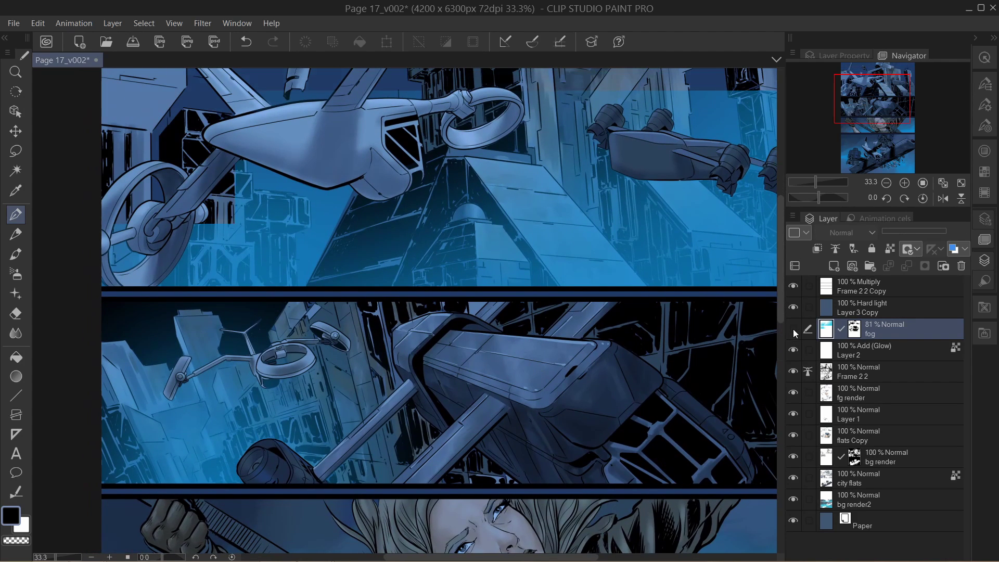
left_click(793, 330)
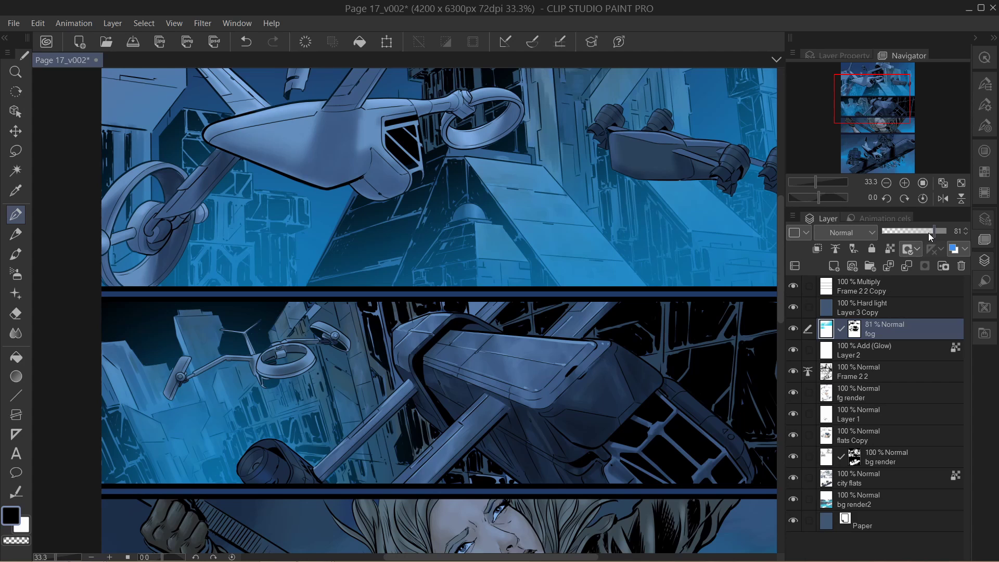
left_click_drag(928, 233, 916, 233)
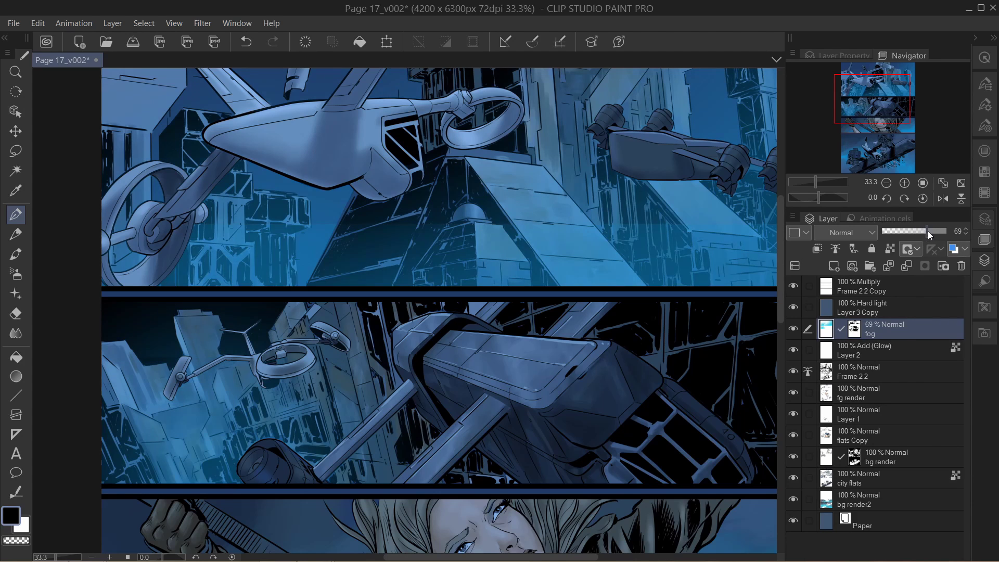
key("ctrl+z")
left_click(829, 312)
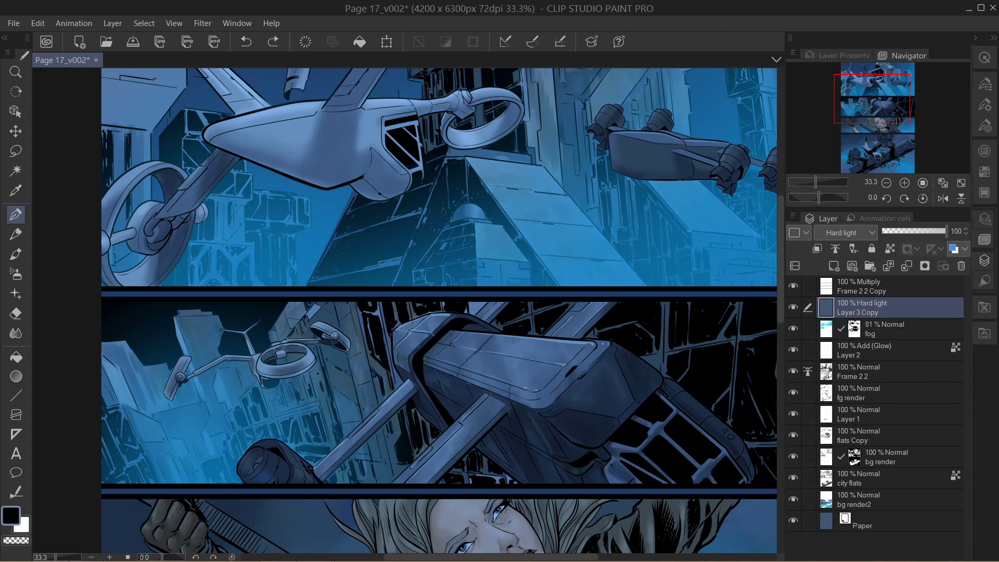
left_click(848, 281)
left_click(792, 287)
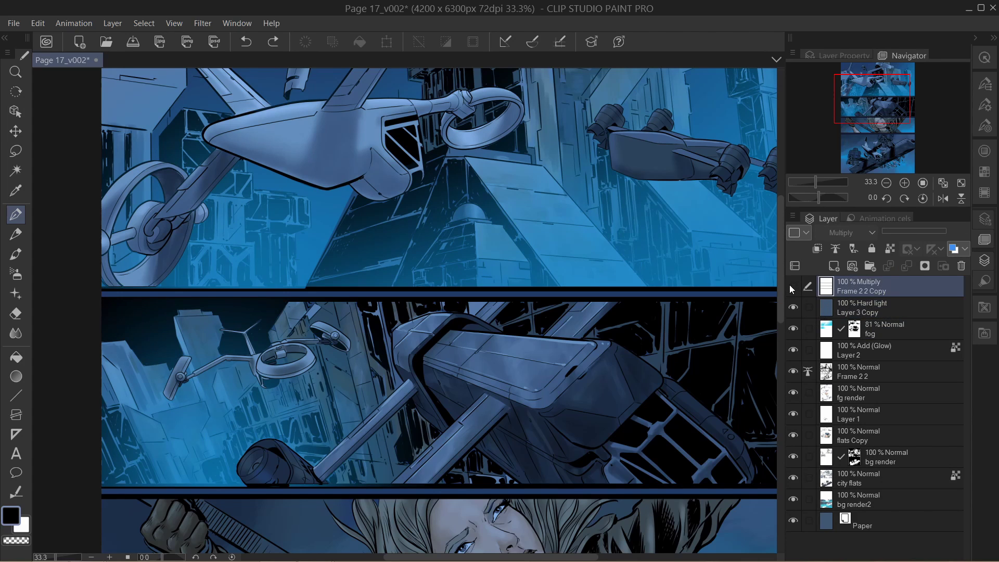
left_click(792, 287)
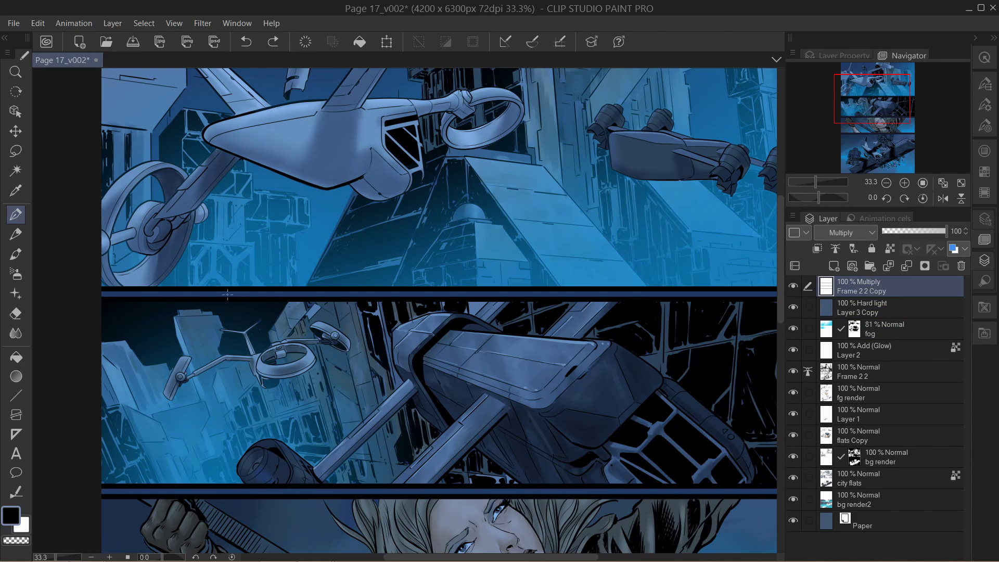
left_click_drag(468, 388, 496, 310)
scroll(495, 310, "down", 2)
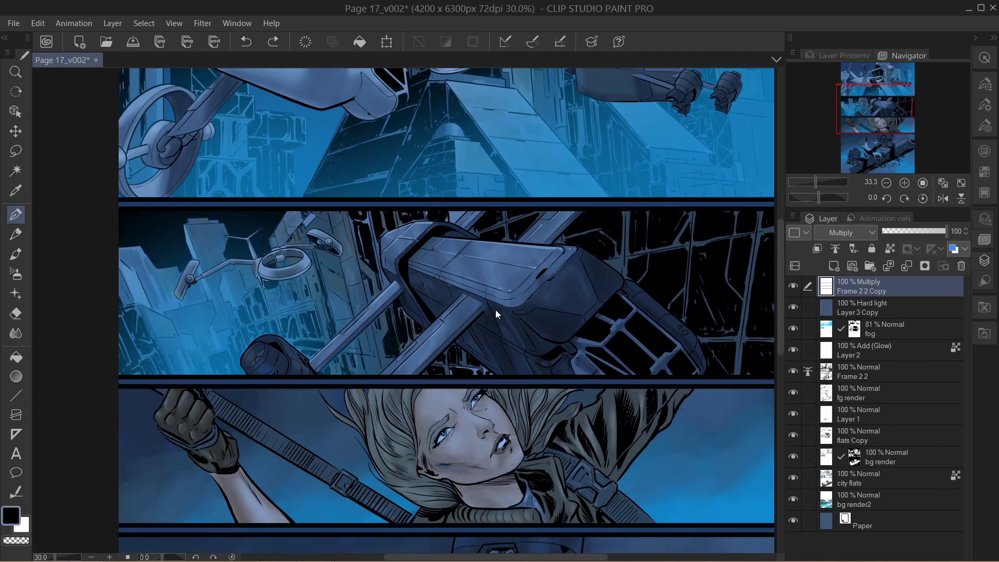
scroll(512, 321, "down", 5)
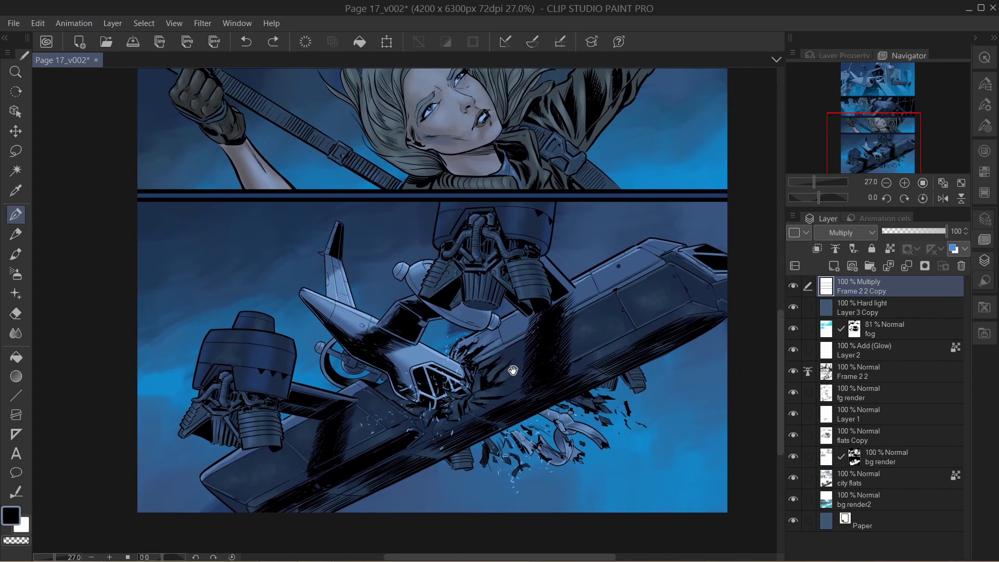
left_click_drag(512, 370, 504, 402)
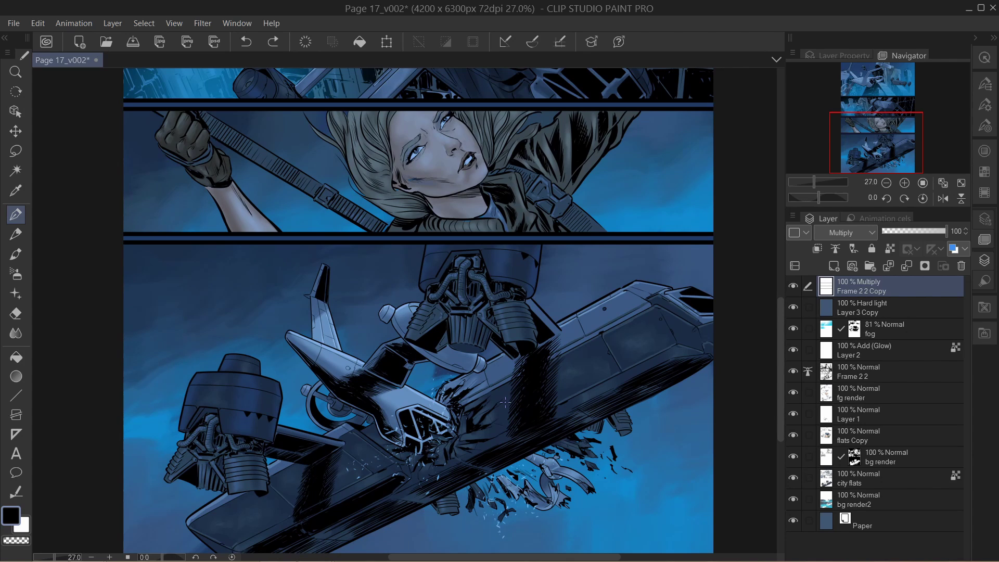
scroll(505, 402, "up", 1)
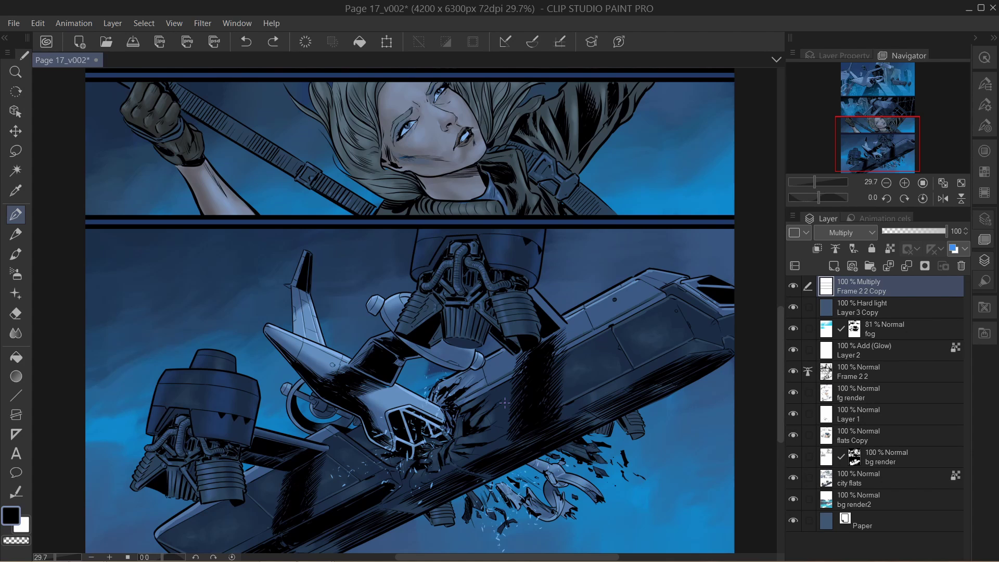
left_click(794, 287)
left_click(794, 287)
scroll(461, 308, "up", 4)
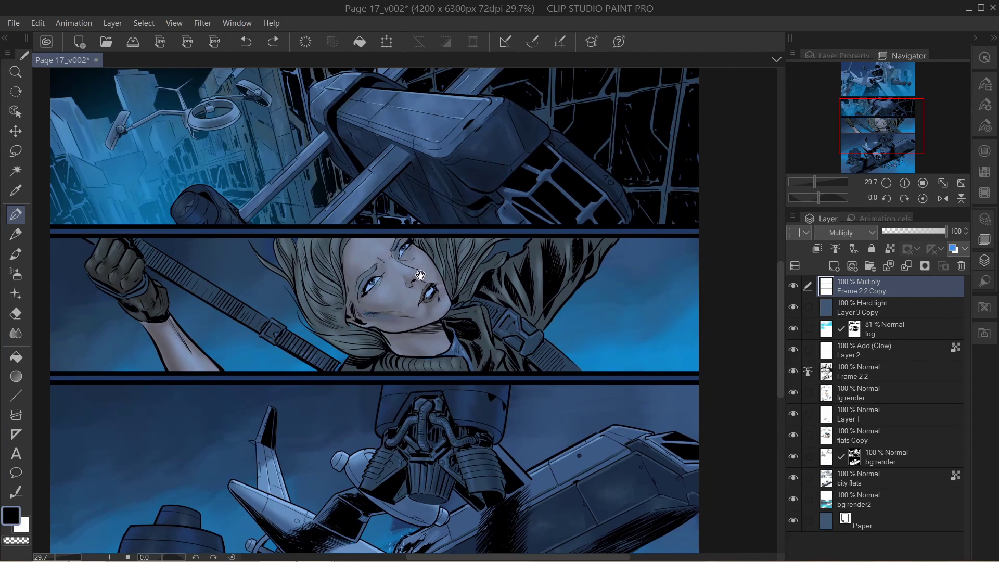
scroll(461, 307, "up", 3)
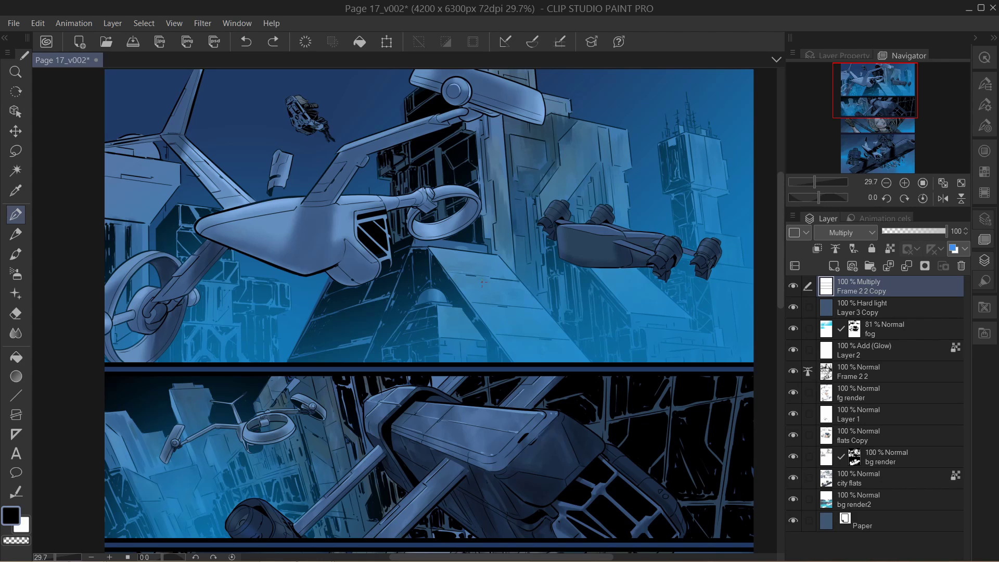
left_click(871, 308)
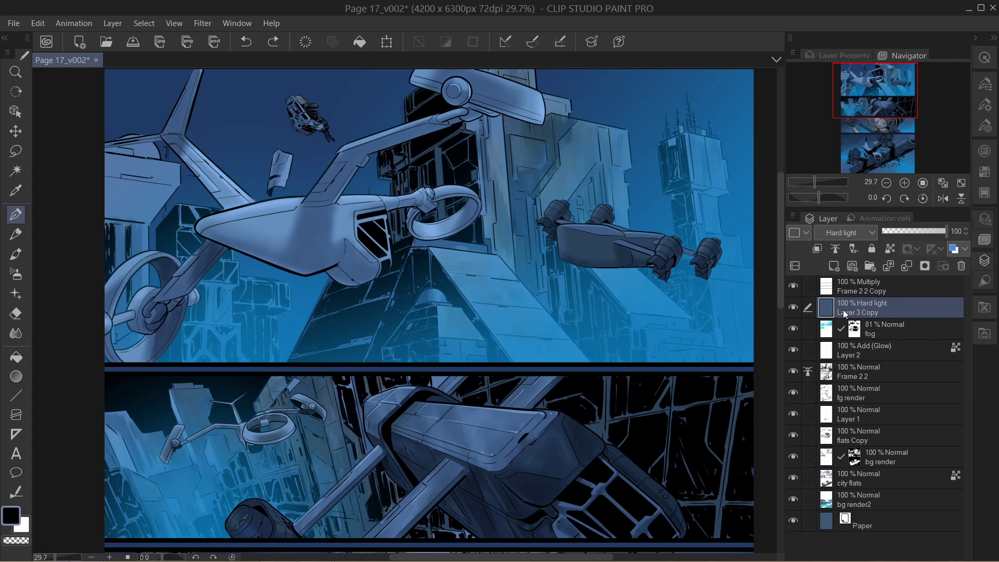